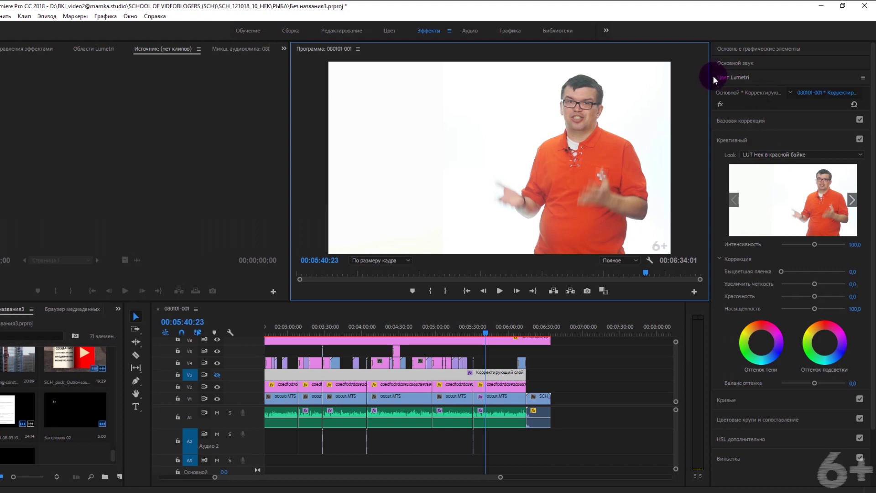
mouse_move(709, 79)
left_mouse_down()
mouse_move(845, 87)
mouse_move(703, 89)
left_mouse_up()
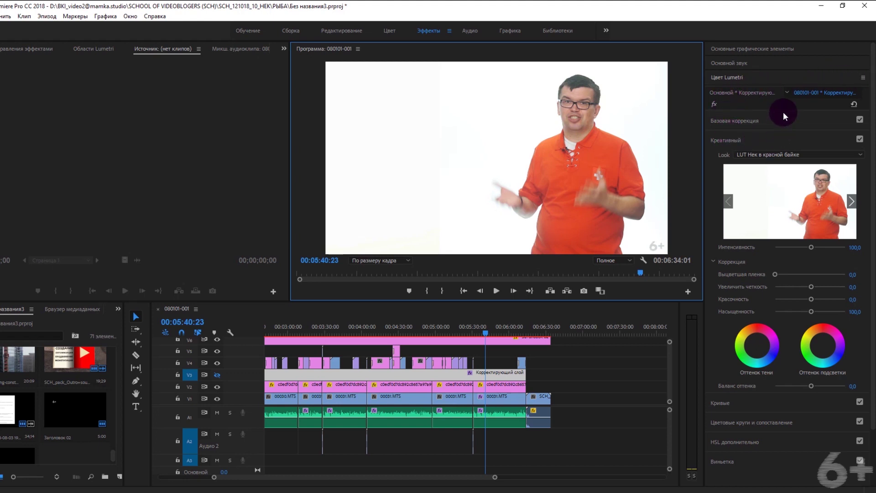
left_click(864, 79)
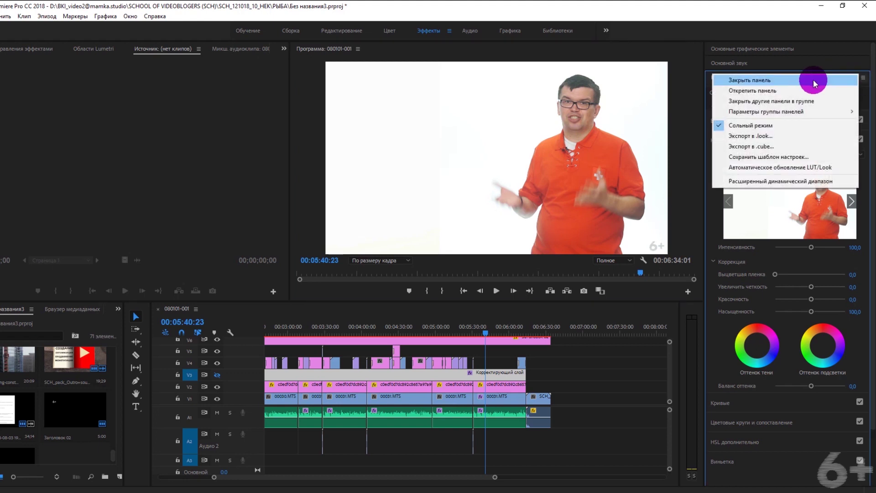
key("Escape")
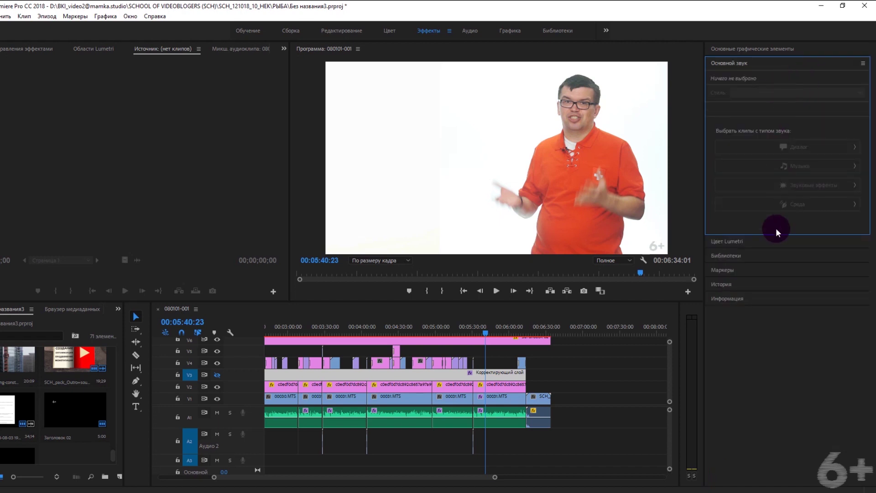
left_click(495, 378)
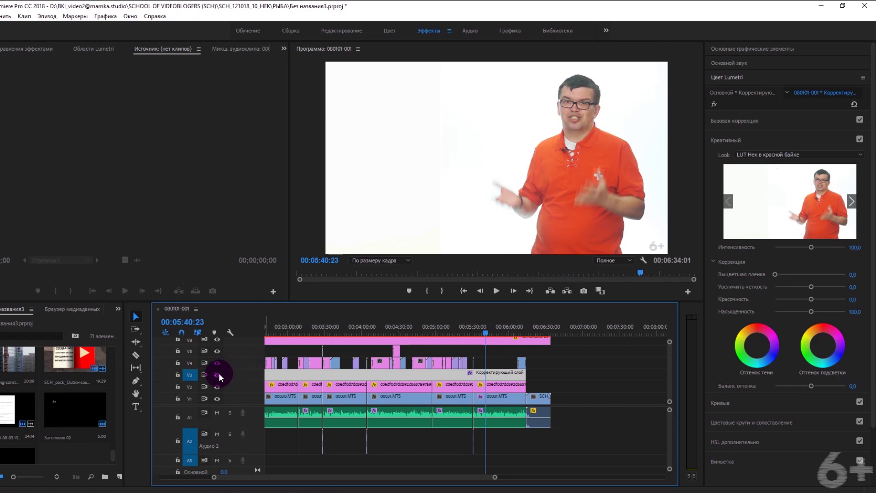
Set the look's intensity to 82.4, and reset Sharpen to 0 after trying it at its minimum
mouse_move(811, 247)
left_mouse_down()
mouse_move(800, 247)
mouse_move(867, 247)
mouse_move(748, 258)
left_mouse_up()
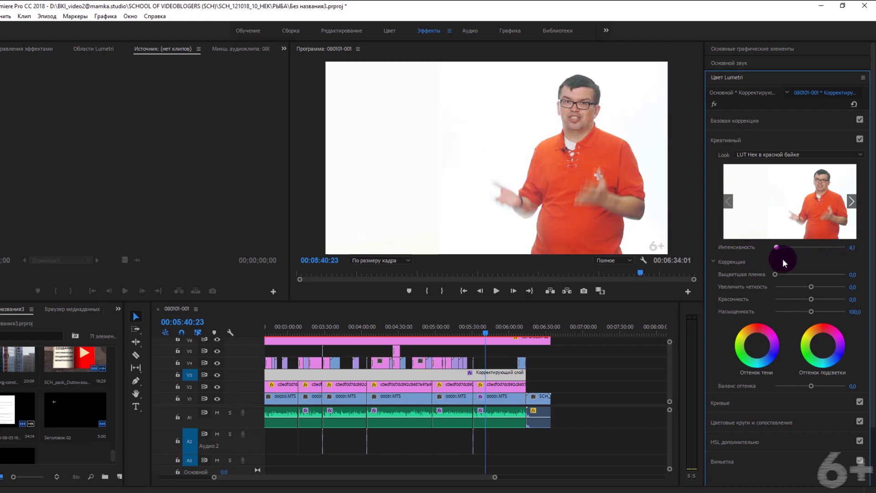
left_click(805, 247)
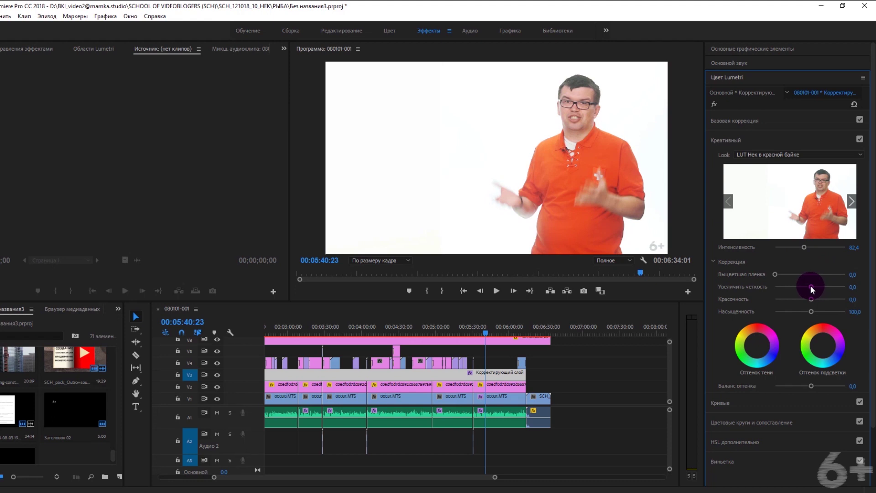
left_click_drag(811, 288, 739, 292)
double_click(740, 290)
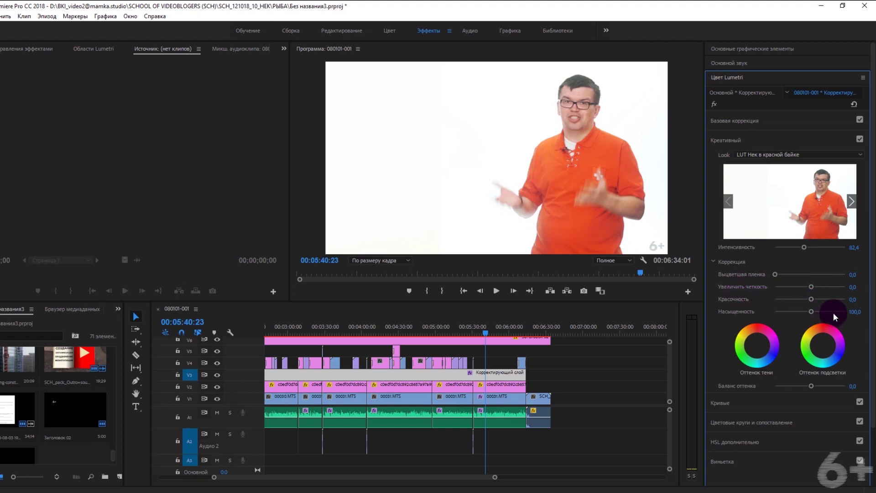
Reselect the V3 adjustment layer, raise vibrance to 5.4 and saturation to 141.9, and neutralize the highlight tint
left_click(381, 351)
key("minus")
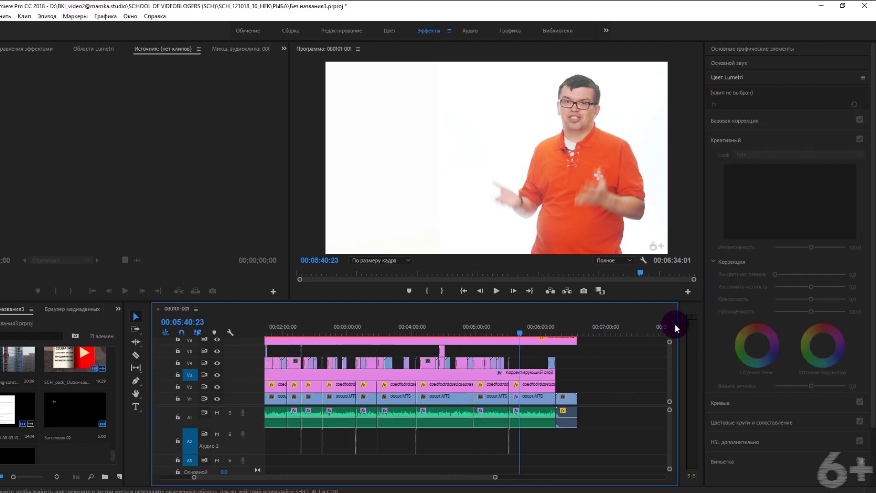
left_click(502, 373)
mouse_move(489, 330)
left_mouse_down()
mouse_move(409, 334)
mouse_move(523, 333)
left_mouse_up()
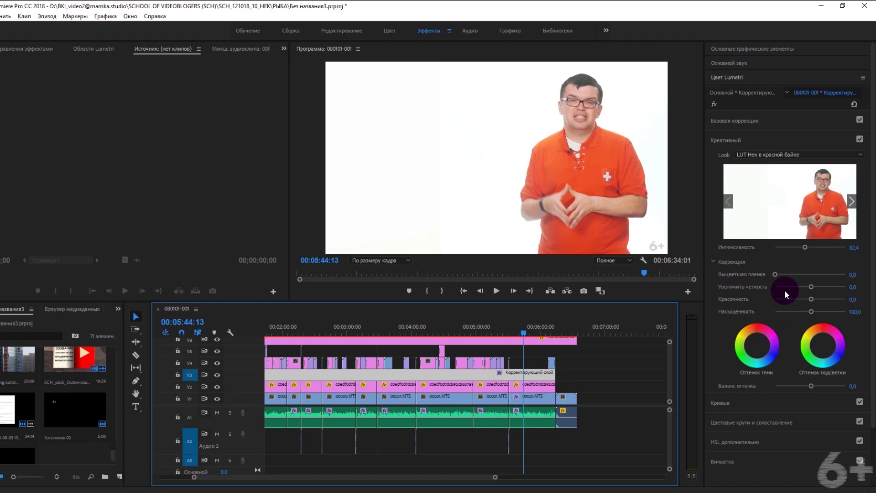
mouse_move(811, 300)
left_mouse_down()
mouse_move(857, 305)
mouse_move(755, 314)
mouse_move(857, 319)
mouse_move(825, 312)
left_mouse_up()
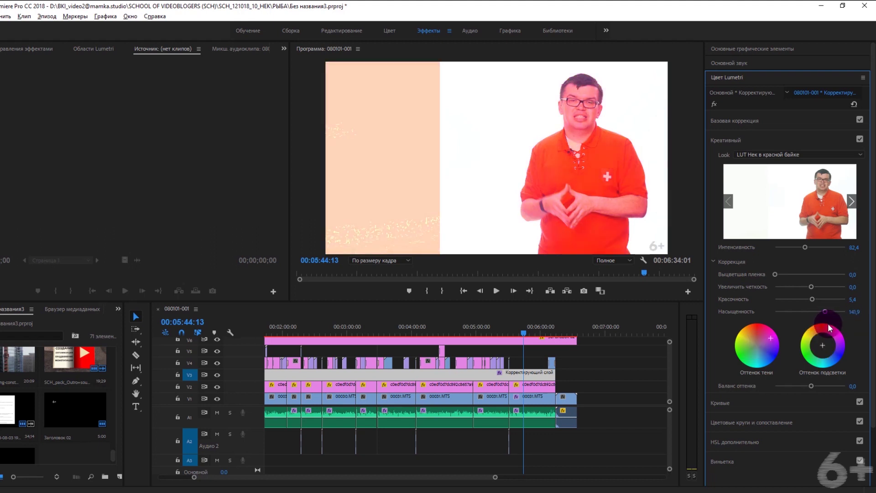
left_click(570, 156)
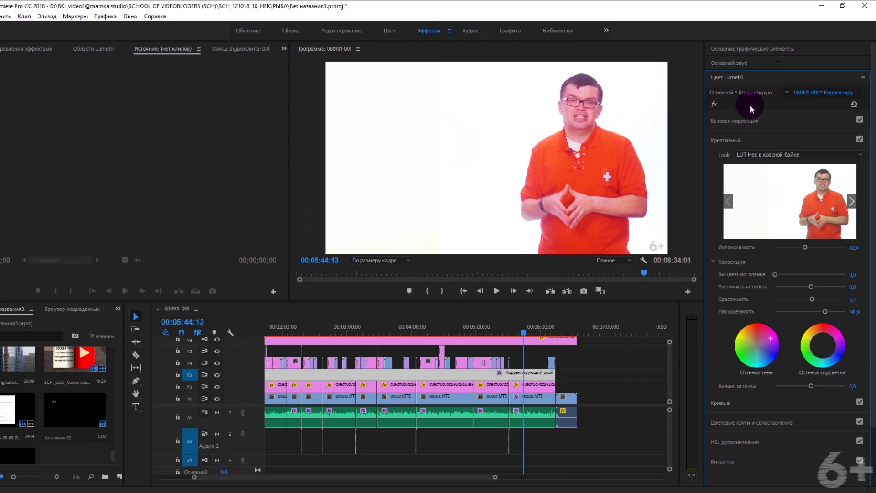
Check the grade at 00:05:41:22, 00:04:45:04, 00:03:47:14 and 00:03:01:23, then return to 00:05:44:13
left_click(529, 381)
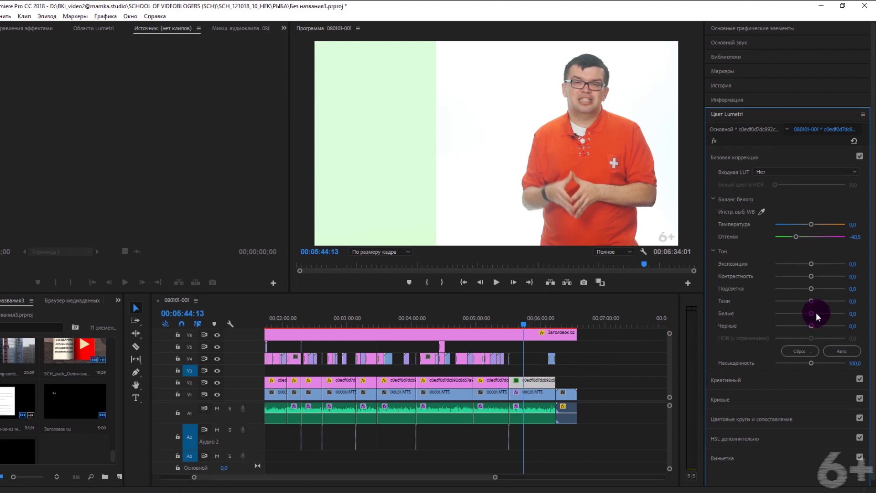
left_click(574, 368)
left_click(521, 319)
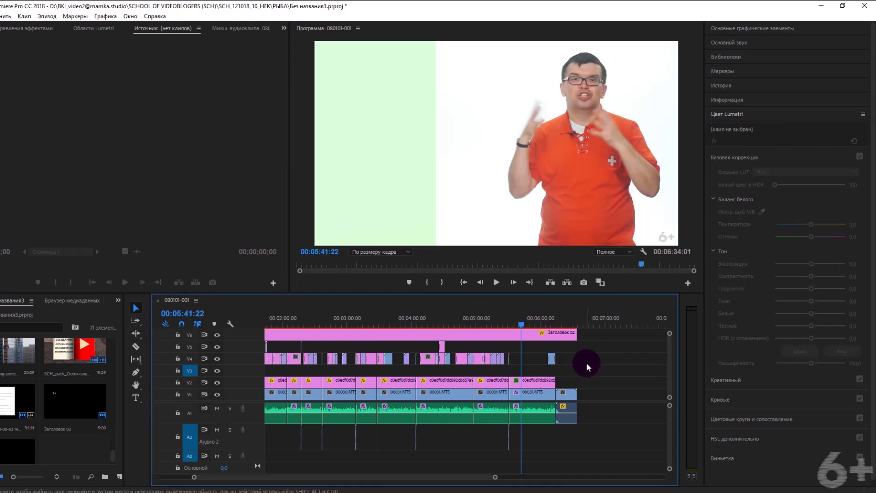
left_click(461, 319)
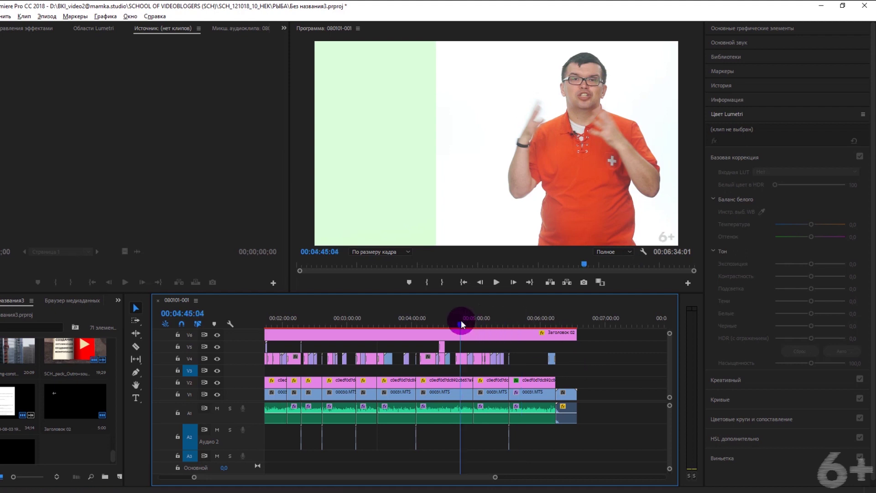
left_click(399, 323)
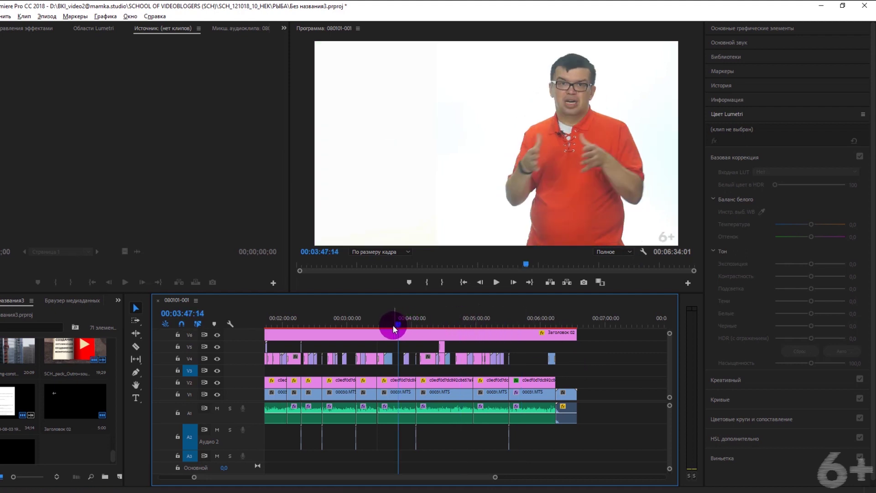
left_click(349, 322)
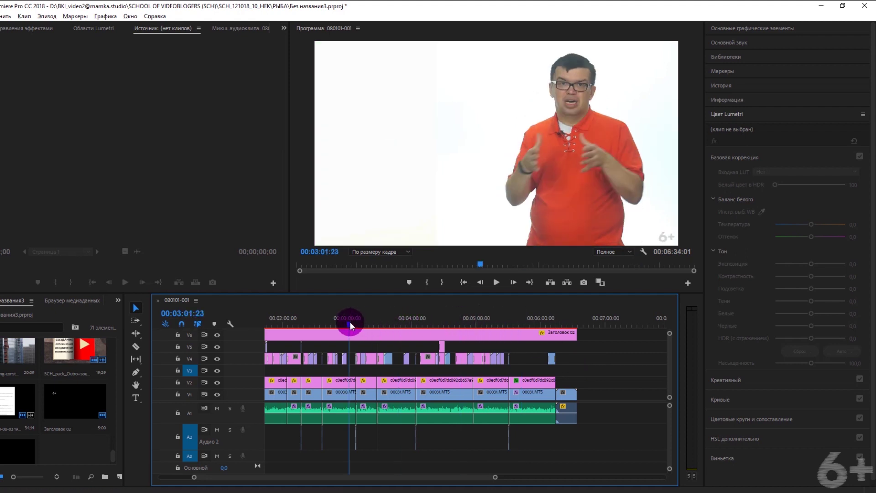
left_click(525, 324)
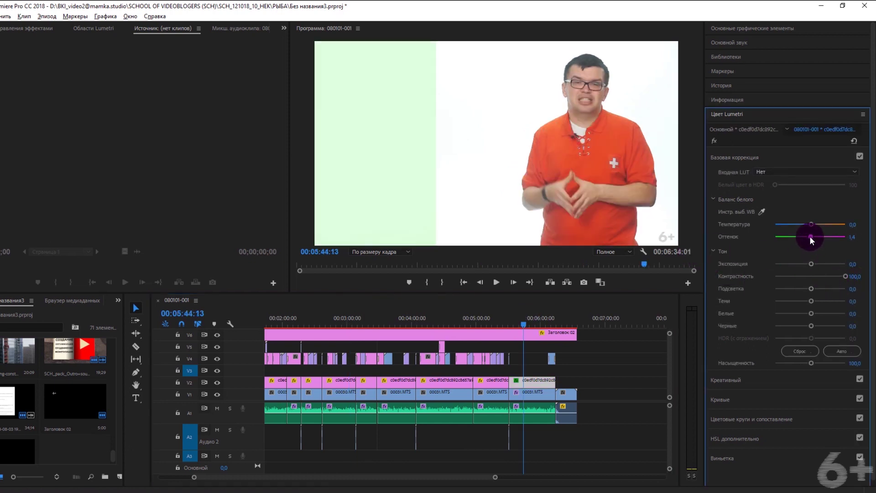
Push the presenter clip's Shadows to -100, Blacks to 100, and Tint toward magenta
left_click_drag(815, 299, 730, 306)
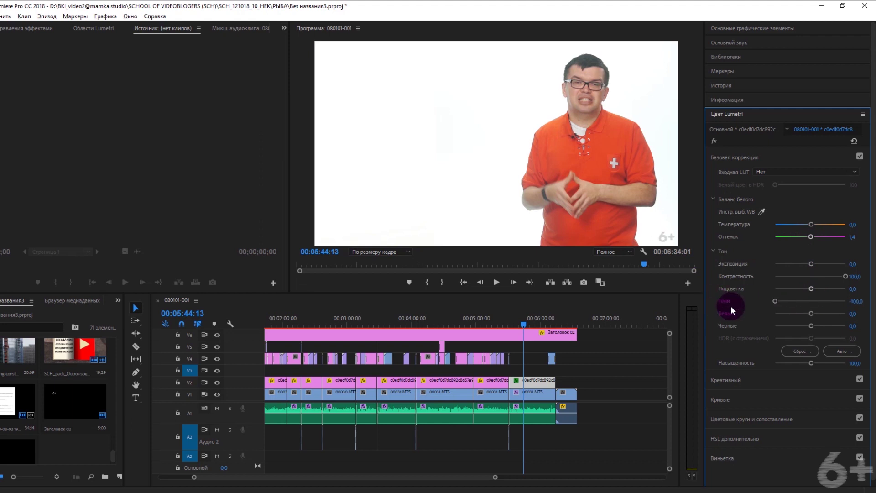
left_click(545, 382)
left_click_drag(811, 326, 851, 326)
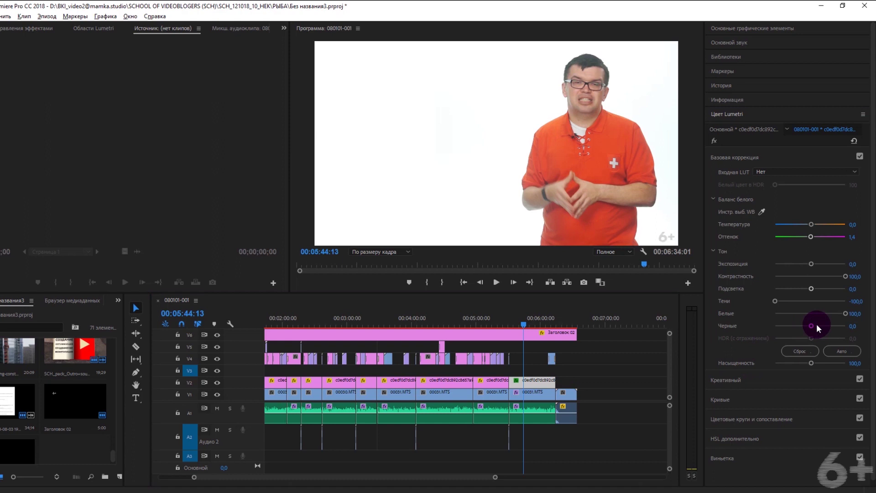
left_click_drag(811, 237, 825, 236)
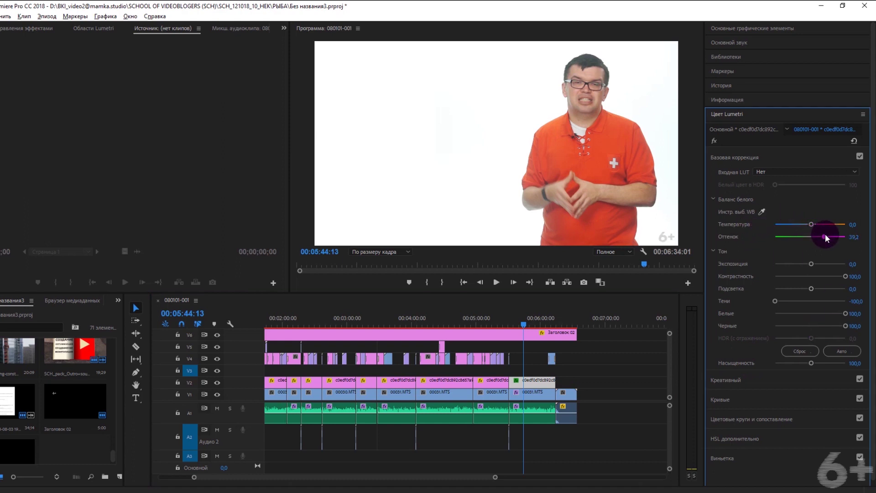
left_click(361, 421)
Create a new adjustment layer from the Project panel with default settings
right_click(59, 450)
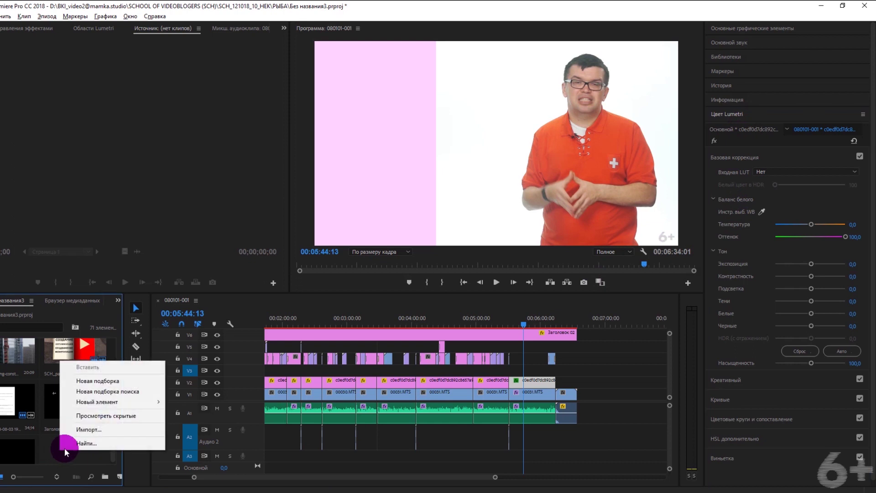
mouse_move(108, 400)
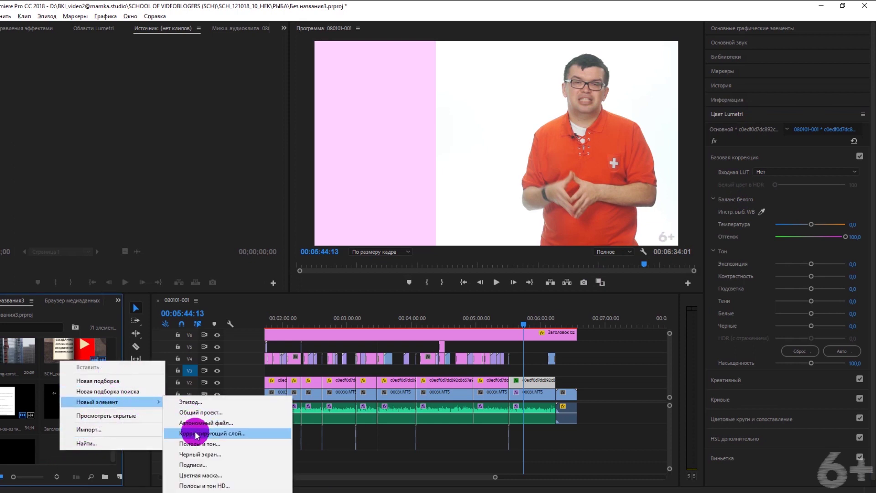
left_click(197, 436)
key("Return")
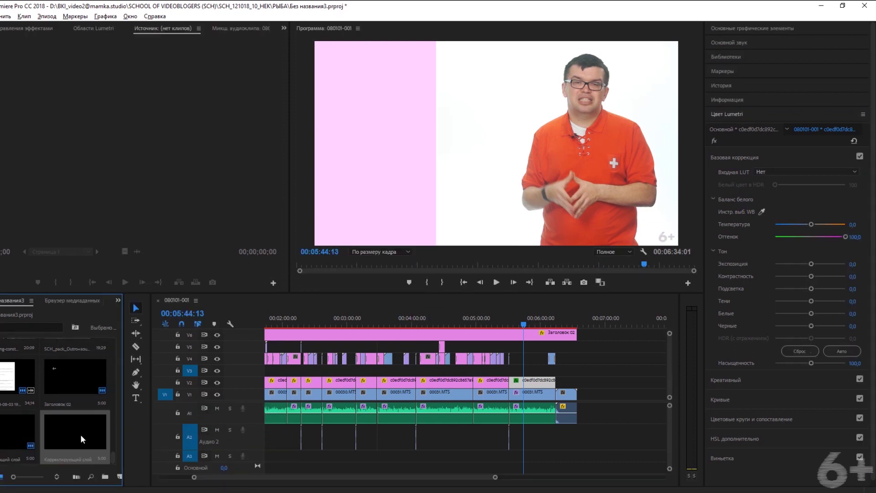
Place the adjustment layer on V3 and give it the ALEXA_Default_LogC2Rec709 input LUT
left_click_drag(73, 436, 556, 368)
left_click(530, 323)
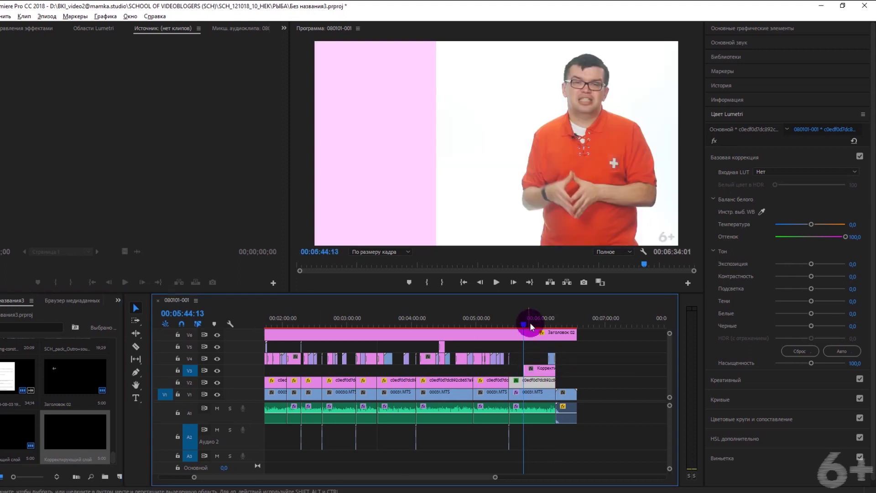
double_click(539, 368)
left_click(779, 172)
left_click(781, 179)
left_click(512, 322)
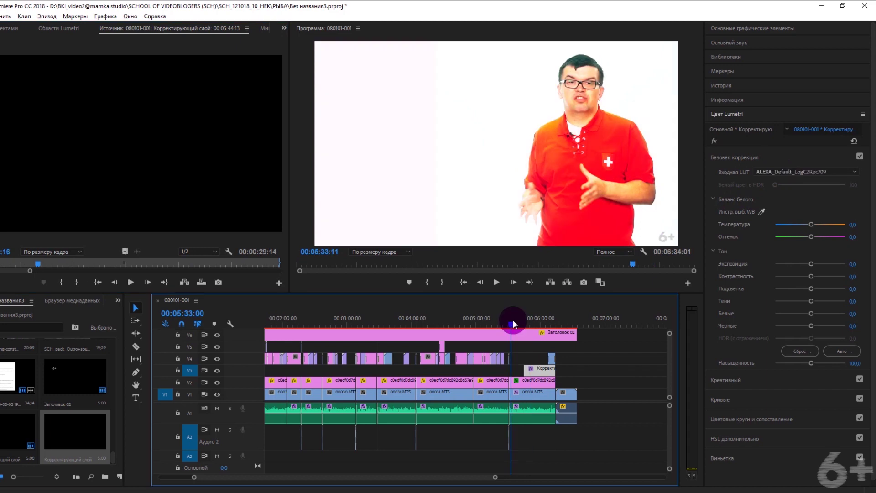
Extend the adjustment layer's start leftward over the earlier clips, around 00:03:48:22
left_click_drag(525, 369, 469, 369)
left_click_drag(411, 368, 343, 368)
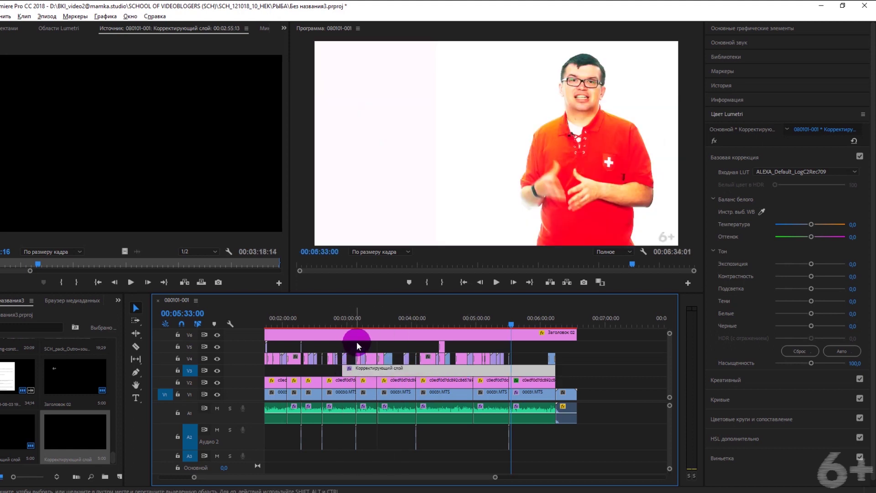
left_click_drag(424, 319, 400, 319)
left_click(567, 368)
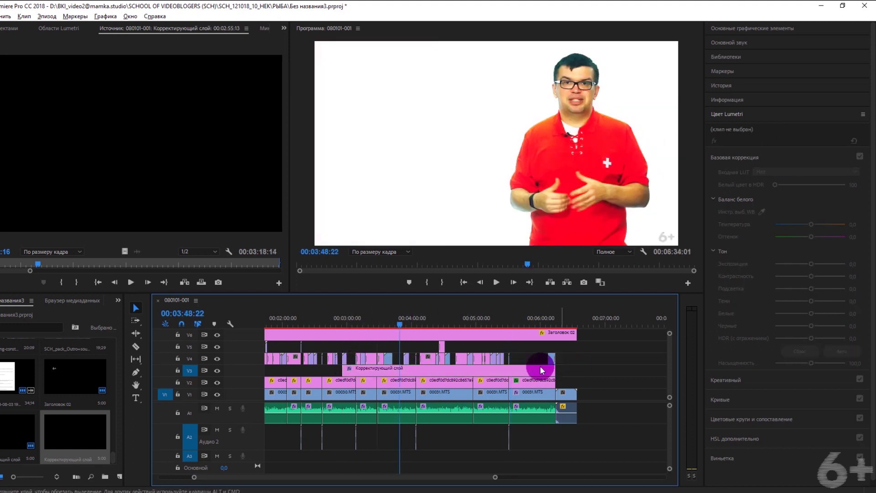
left_click(437, 372)
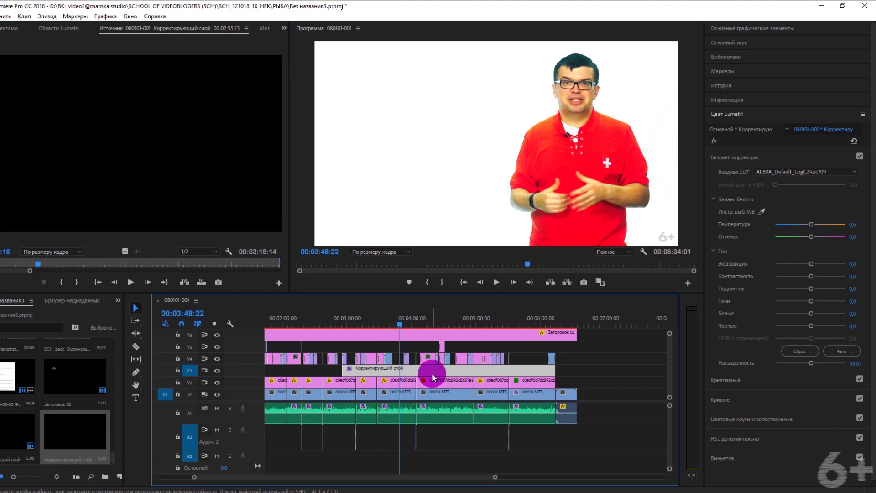
Slide the adjustment layer about 22 seconds earlier, near 00:03:02:22, and review the grade
left_click(338, 322)
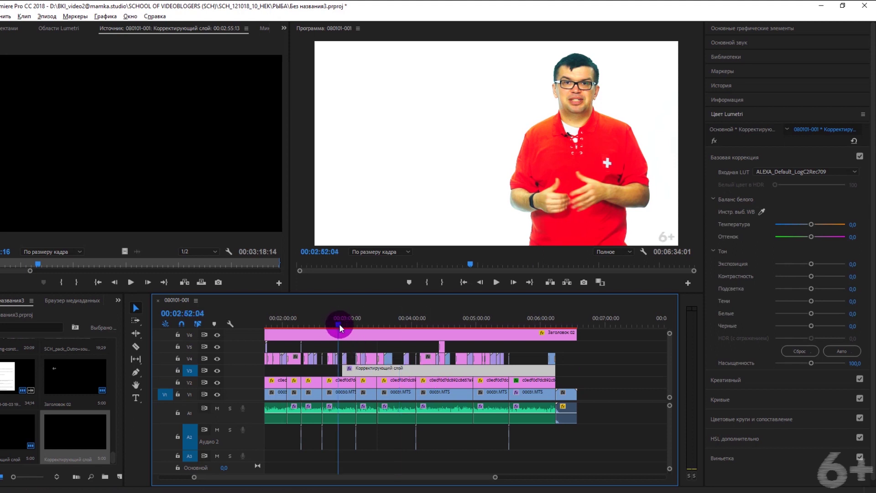
key("equal")
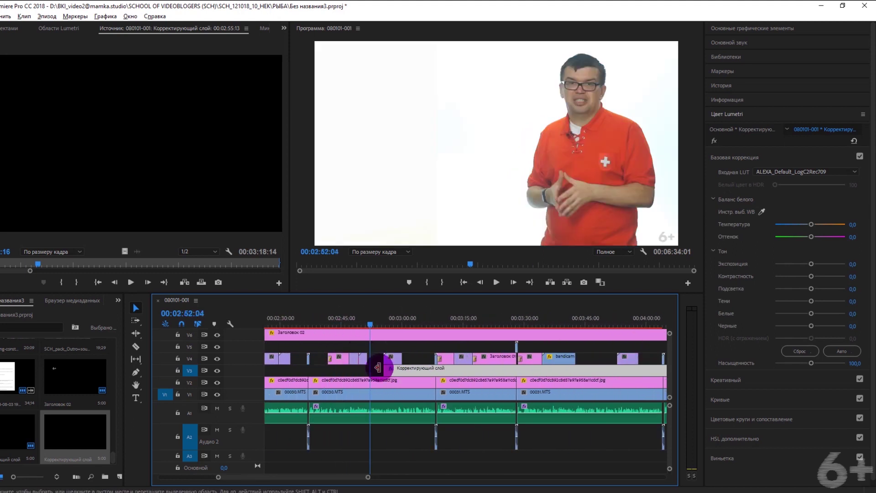
left_click(414, 322)
left_click_drag(430, 363, 333, 377)
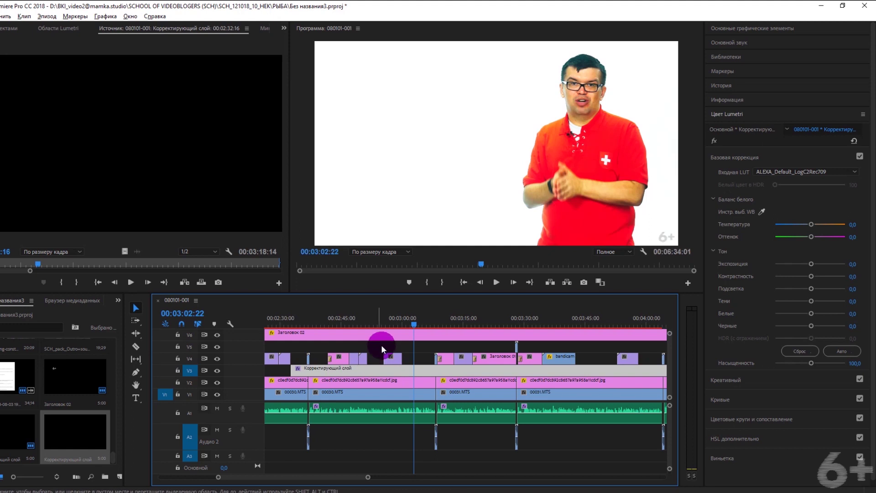
left_click(378, 319)
scroll(371, 341, "up", 2)
left_click(496, 282)
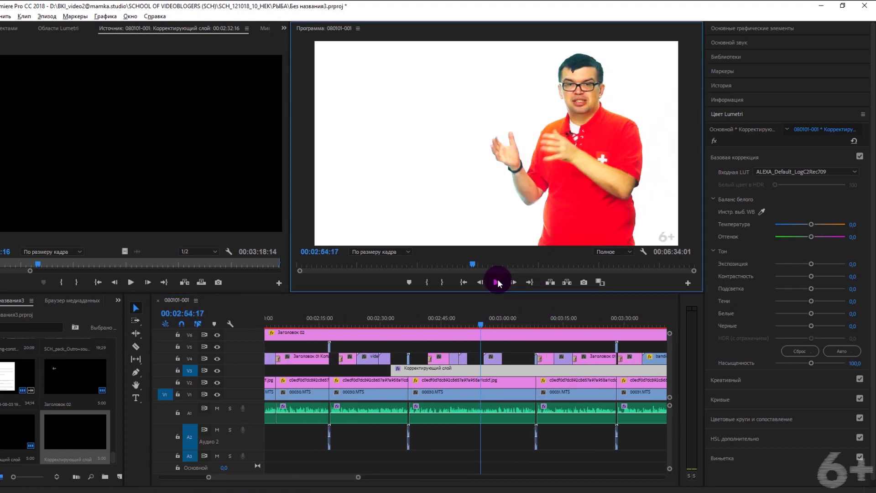
Play back the sequence, then switch off V3 track output to compare the grade without the ALEXA LUT
left_click(498, 283)
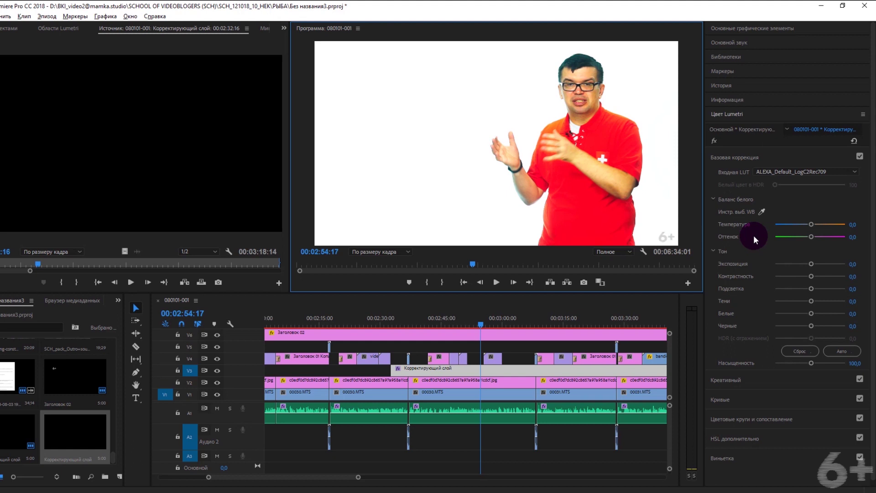
left_click(493, 283)
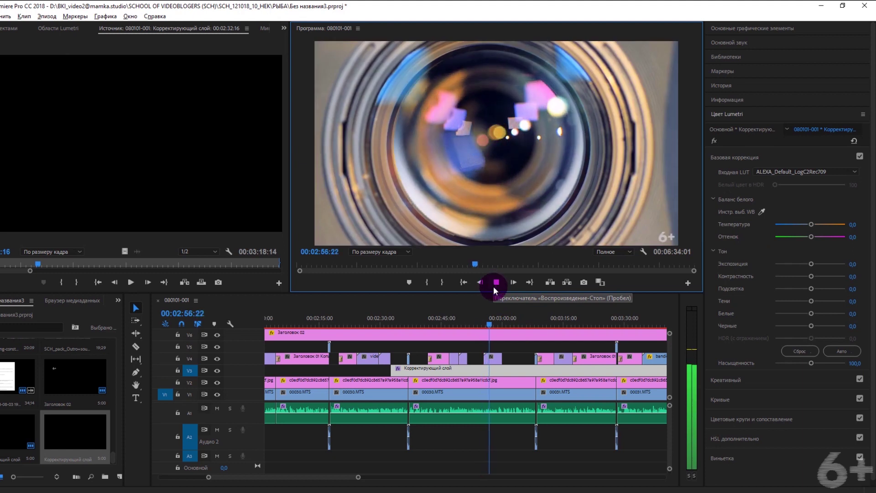
left_click(514, 324)
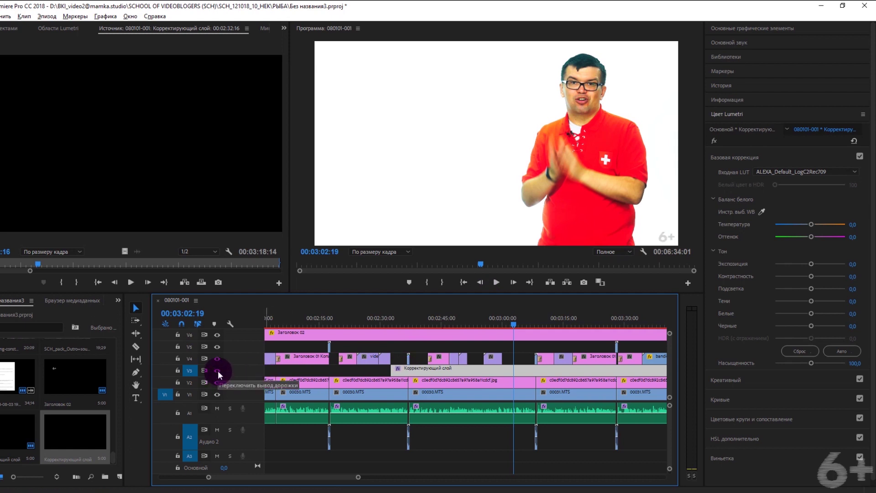
left_click(218, 371)
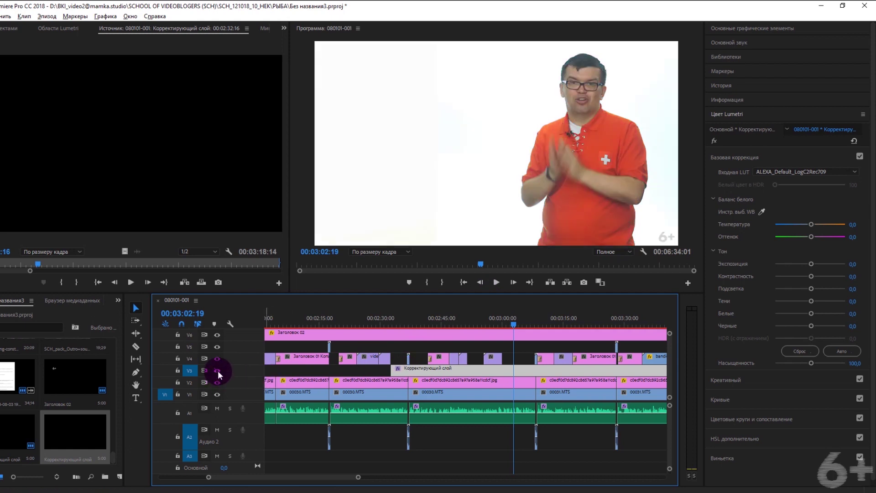
left_click(497, 283)
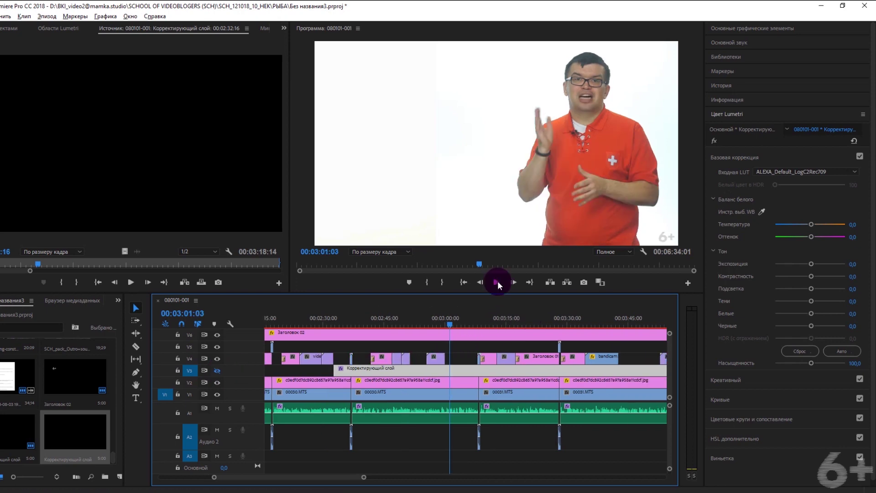